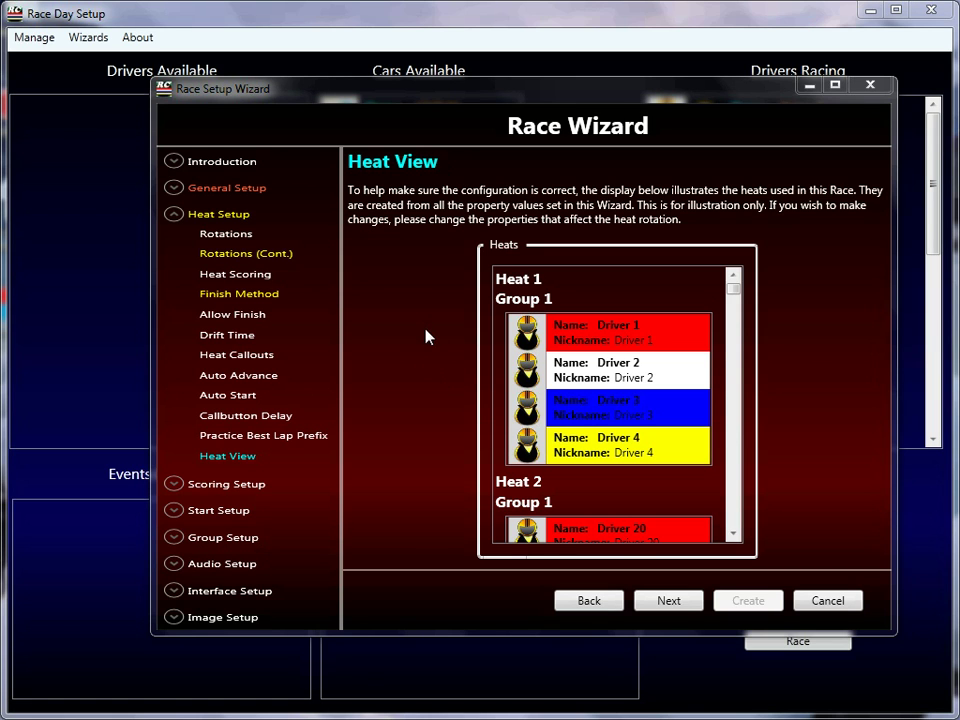
- Move on from the heat view to the scoring setup and enable the use of points for the race
mouse_move(733, 294)
left_mouse_down()
mouse_move(731, 561)
mouse_move(744, 484)
mouse_move(741, 528)
mouse_move(745, 290)
left_mouse_up()
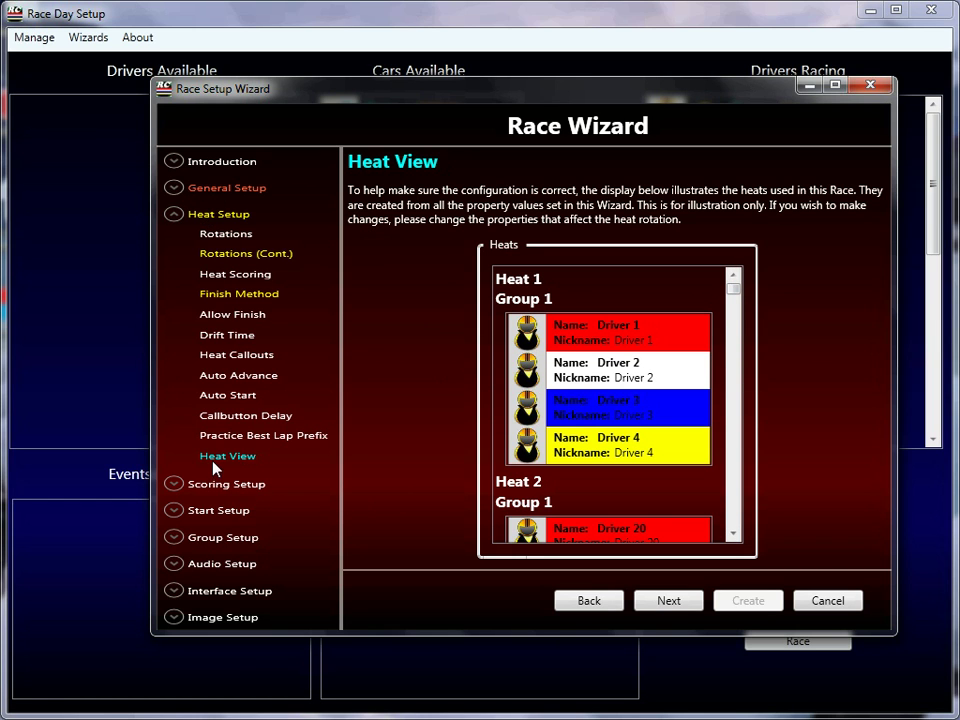
left_click(668, 602)
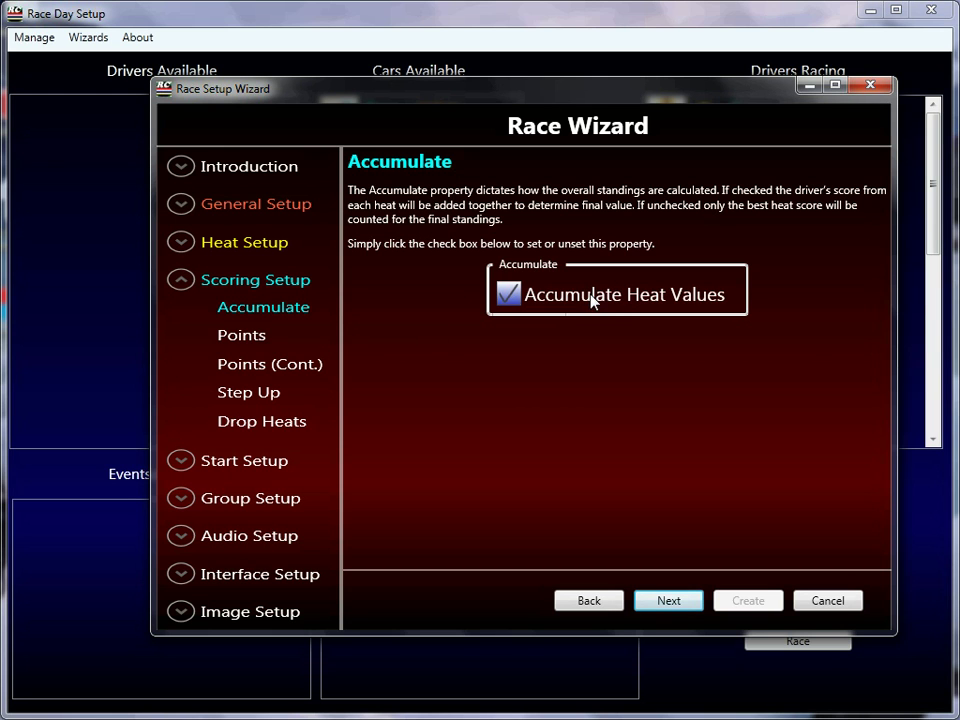
left_click(244, 336)
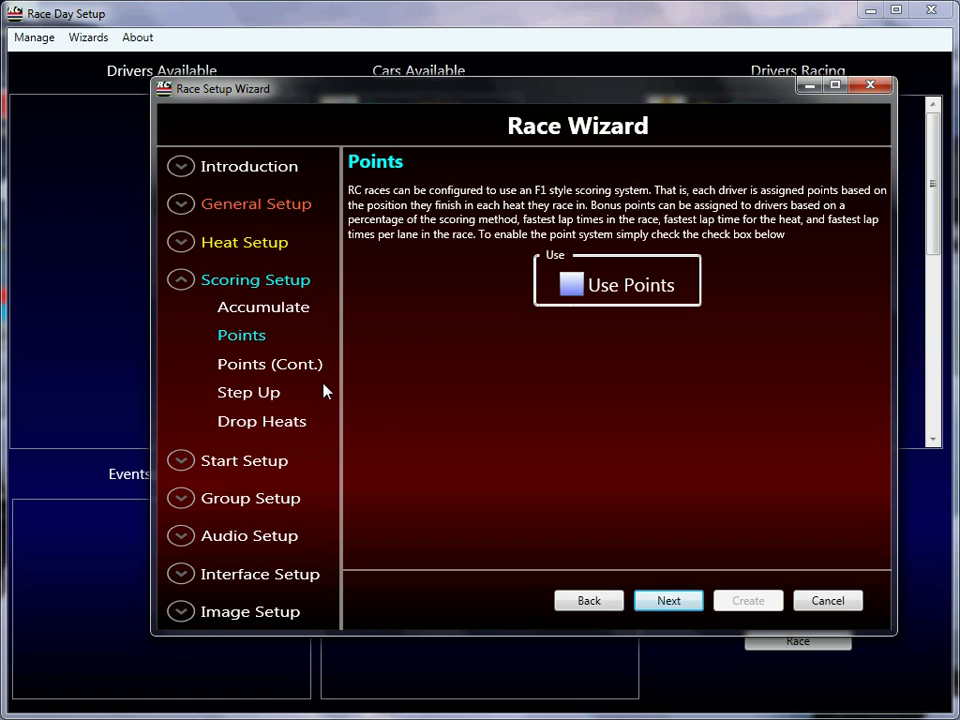
left_click(568, 289)
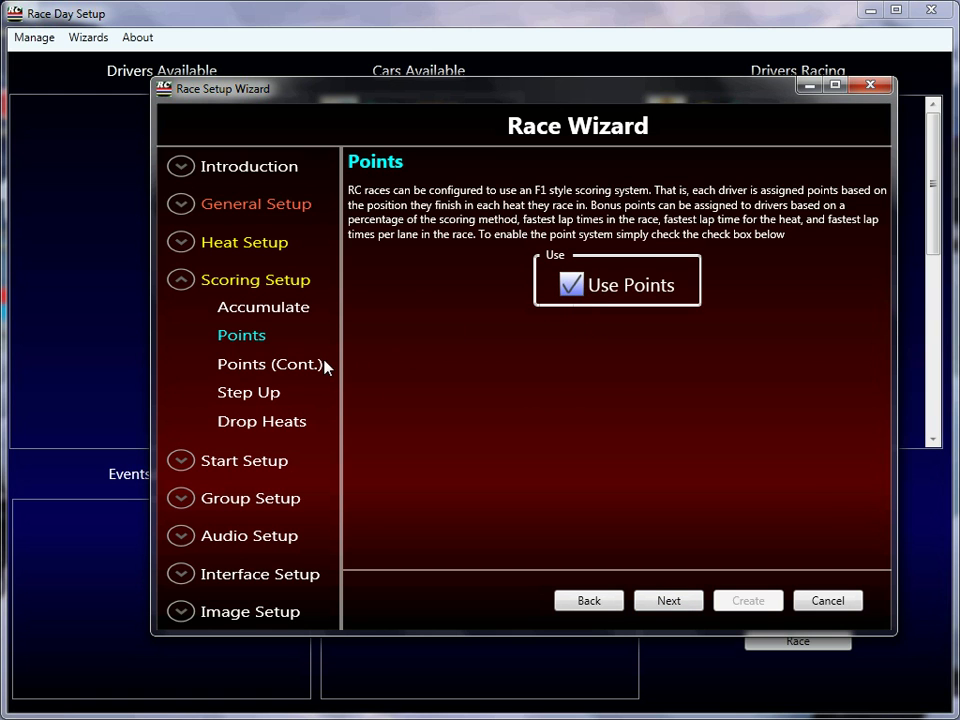
- Replace the default heat points list in the continued points options with the values 10, 7, 5 and -1
left_click(276, 372)
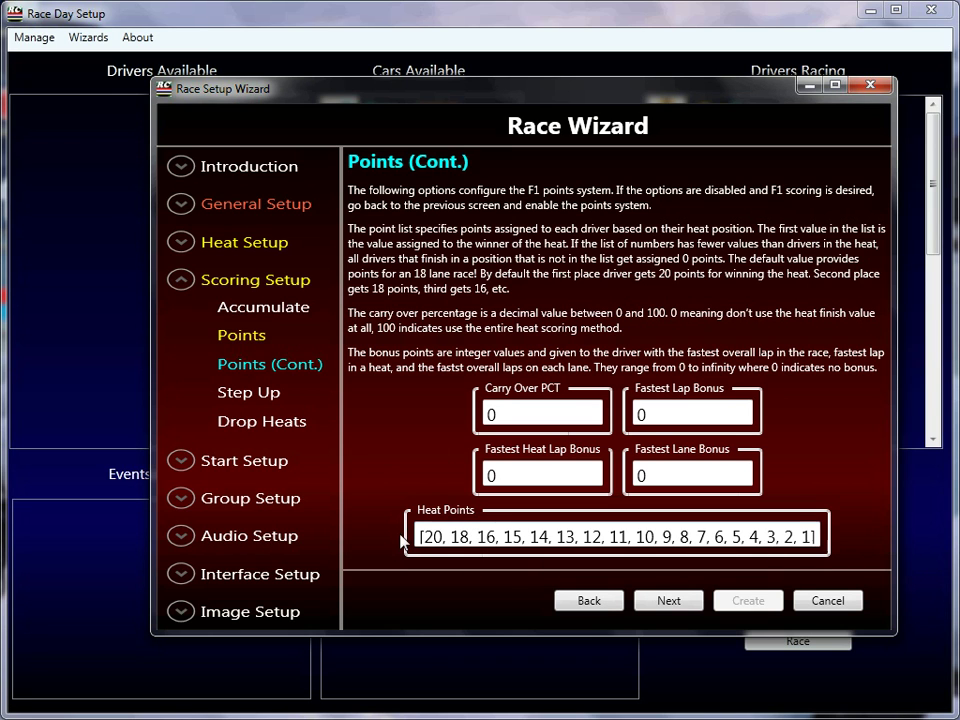
double_click(431, 535)
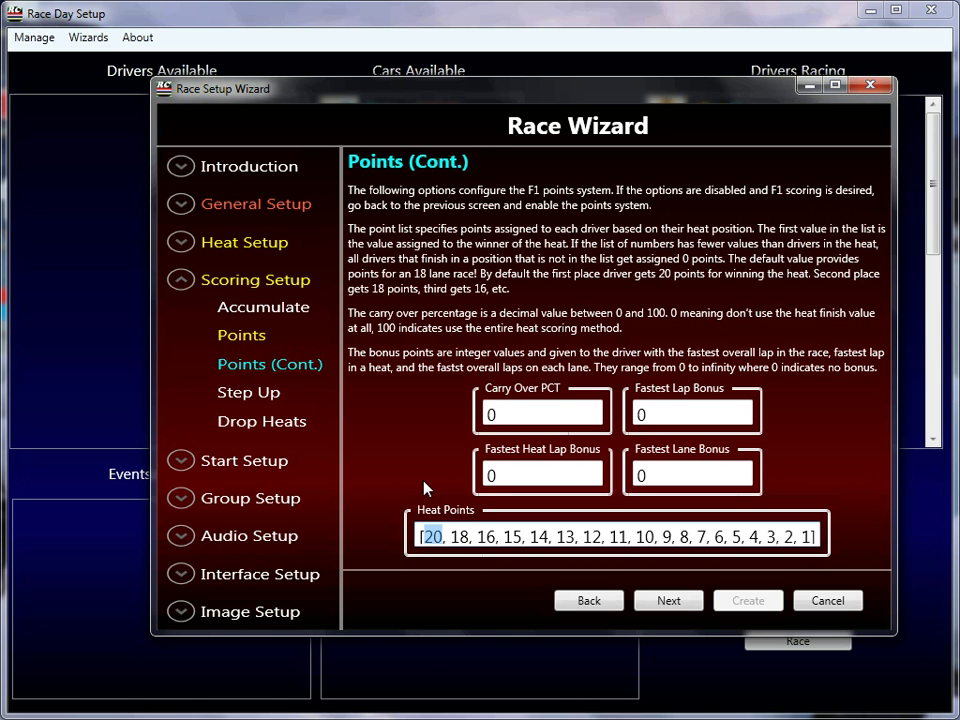
double_click(459, 536)
double_click(487, 536)
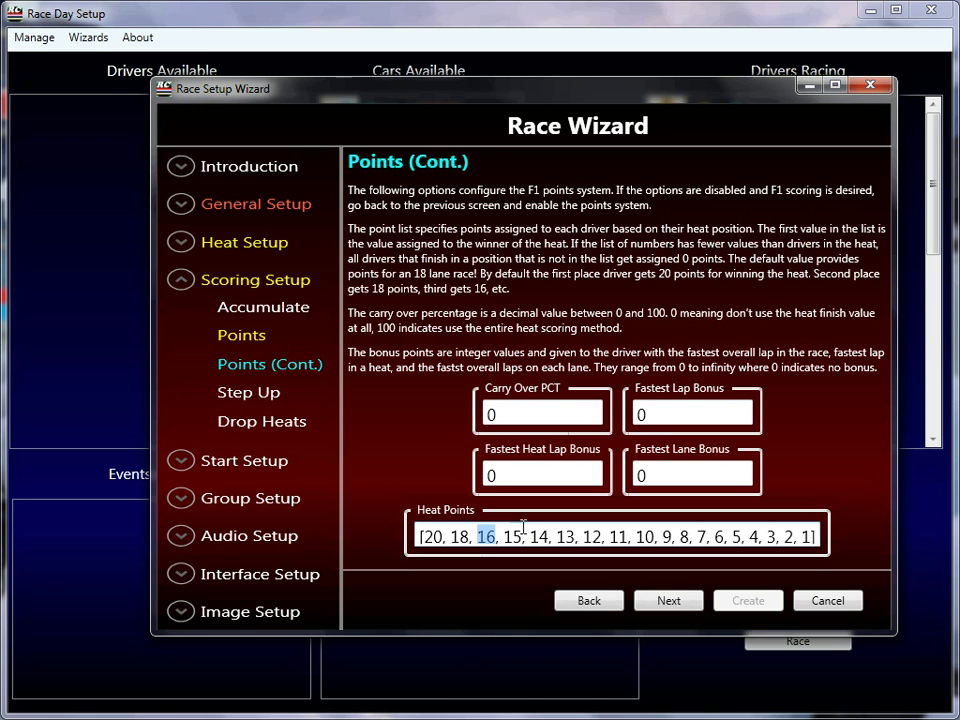
left_click_drag(461, 537, 810, 535)
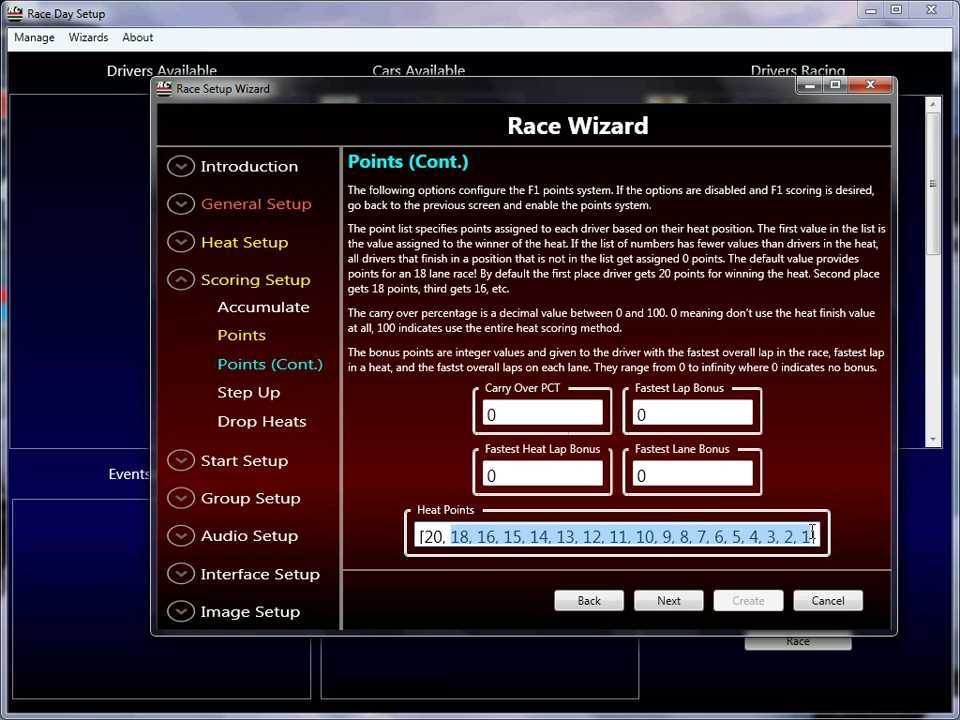
key("BackSpace")
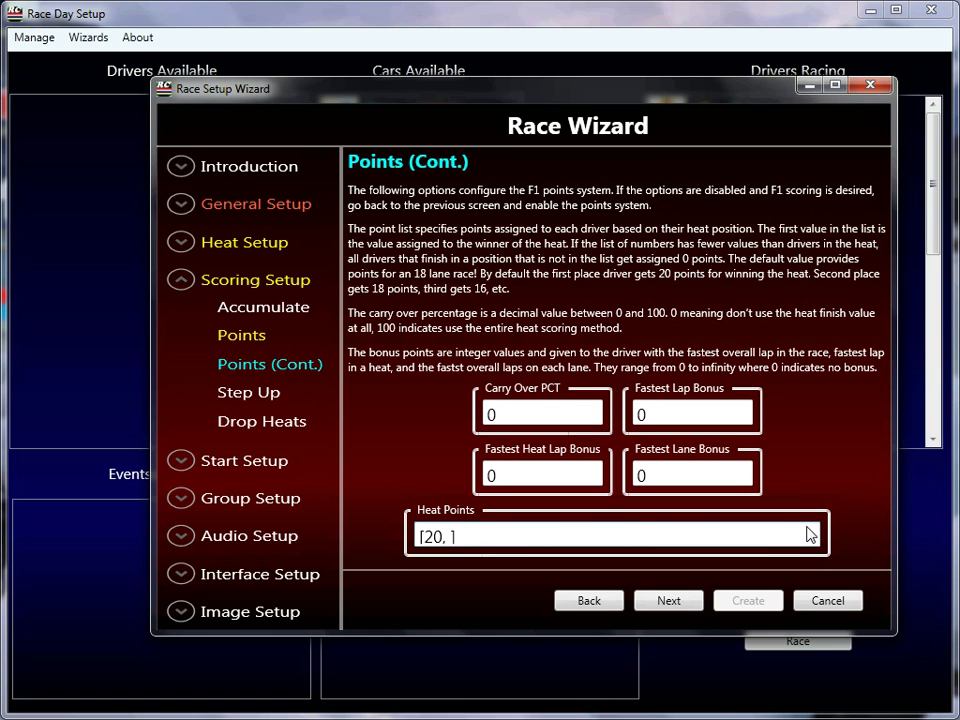
key("BackSpace")
key("BackSpace")
key("BackSpace")
key("BackSpace")
type("10]")
type(", 7, ")
type("5, ")
type("-1")
- Change the fourth value in the heat points list to 0
key("BackSpace")
key("BackSpace")
key("BackSpace")
key("BackSpace")
type(", 0")
- Set the carry over percentage to 100
left_click(512, 410)
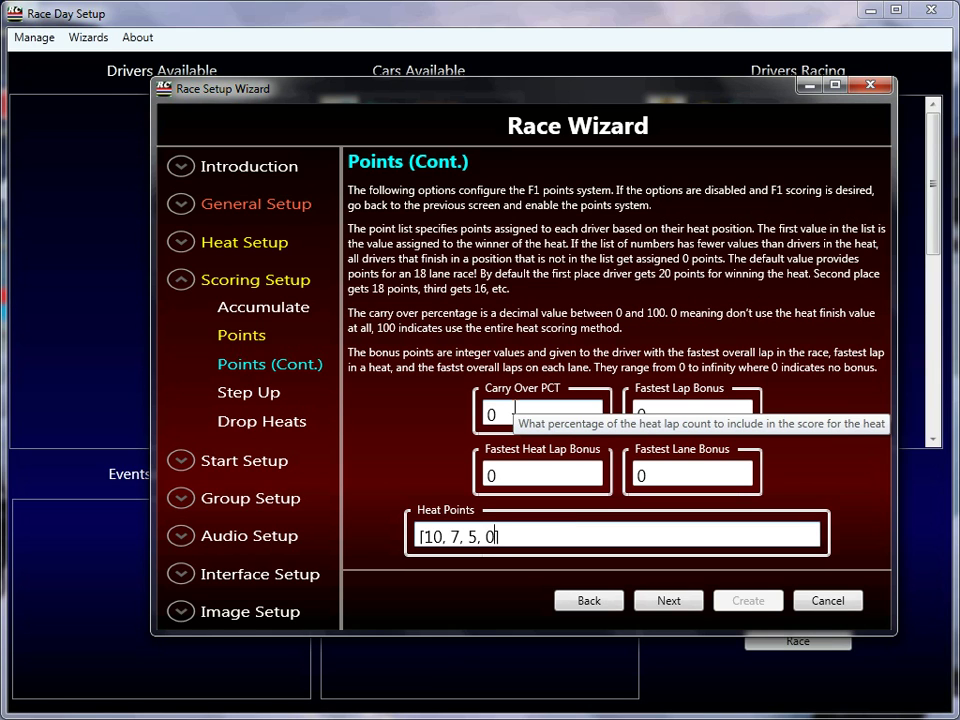
left_click(508, 412)
double_click(508, 412)
type("100")
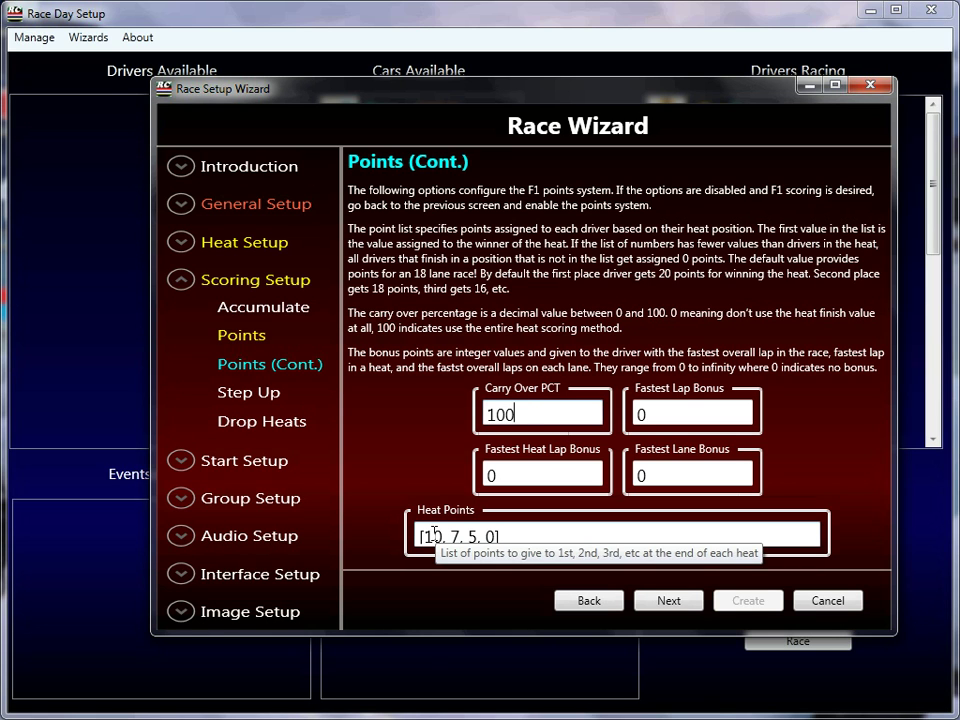
- Set the carry over percentage to 50 and open the step up race options
key("BackSpace")
key("BackSpace")
key("BackSpace")
type("50")
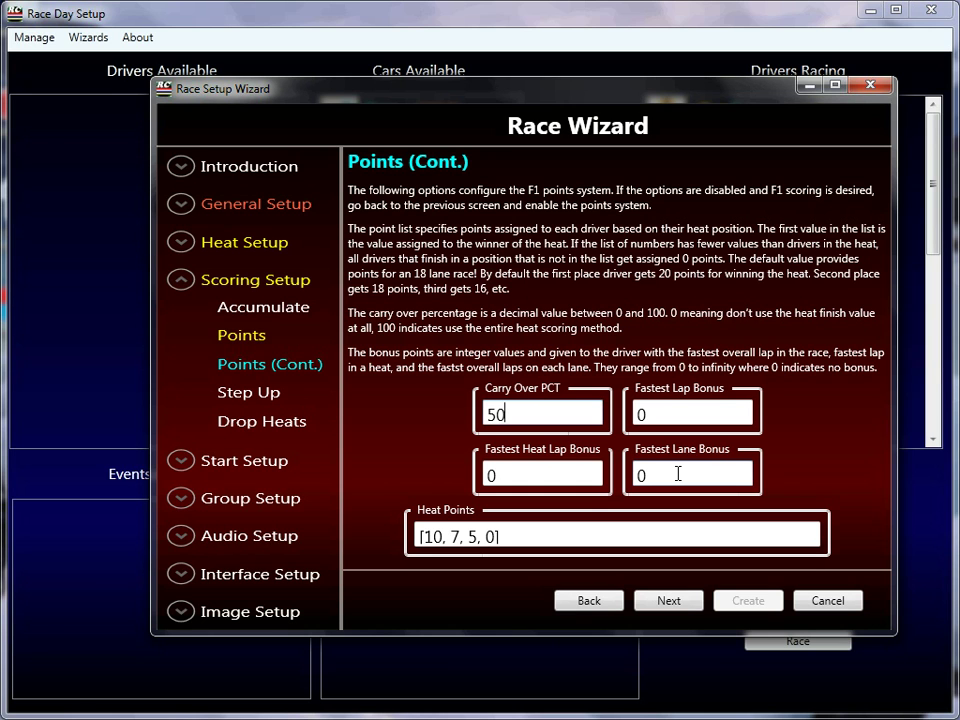
left_click(247, 396)
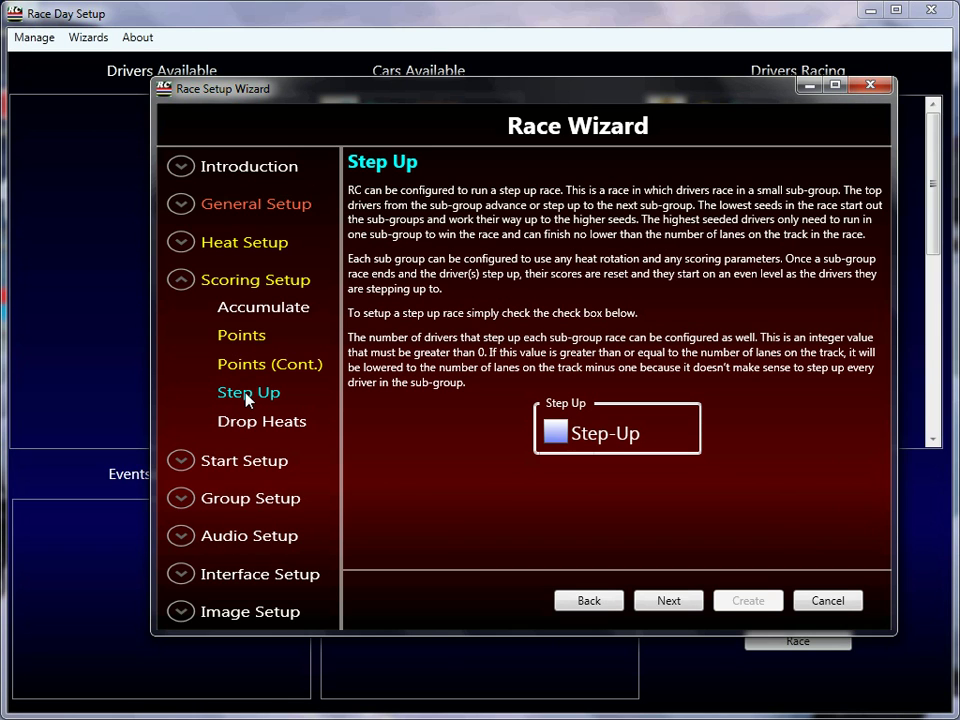